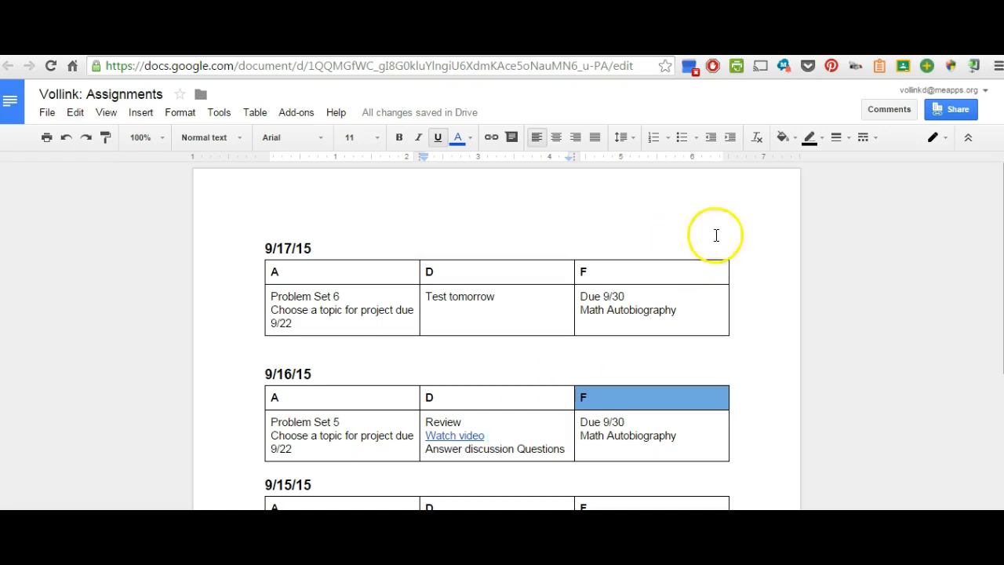
Step: Check the link permission options in the Assignments document's sharing settings and copy its shareable link
click(955, 113)
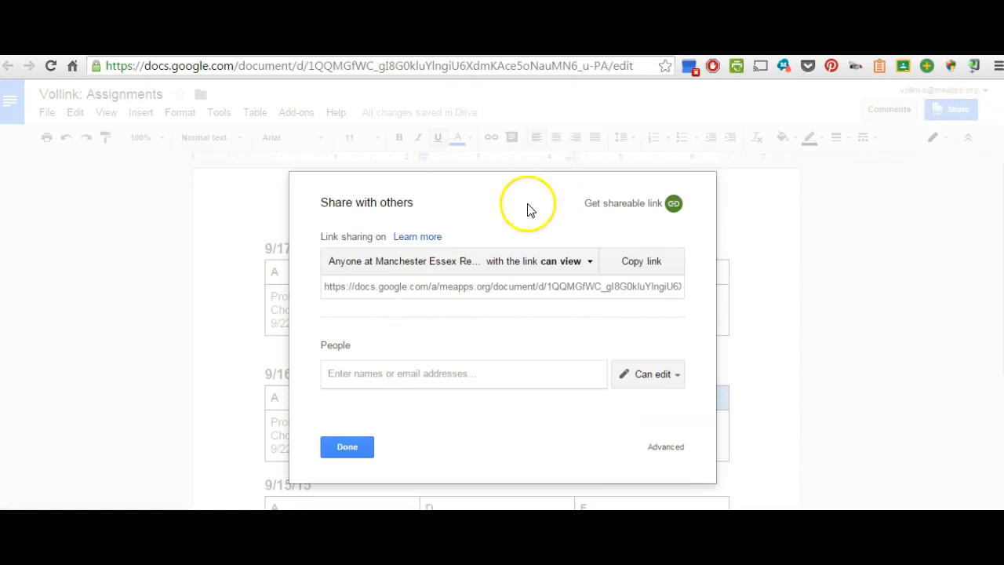
click(602, 203)
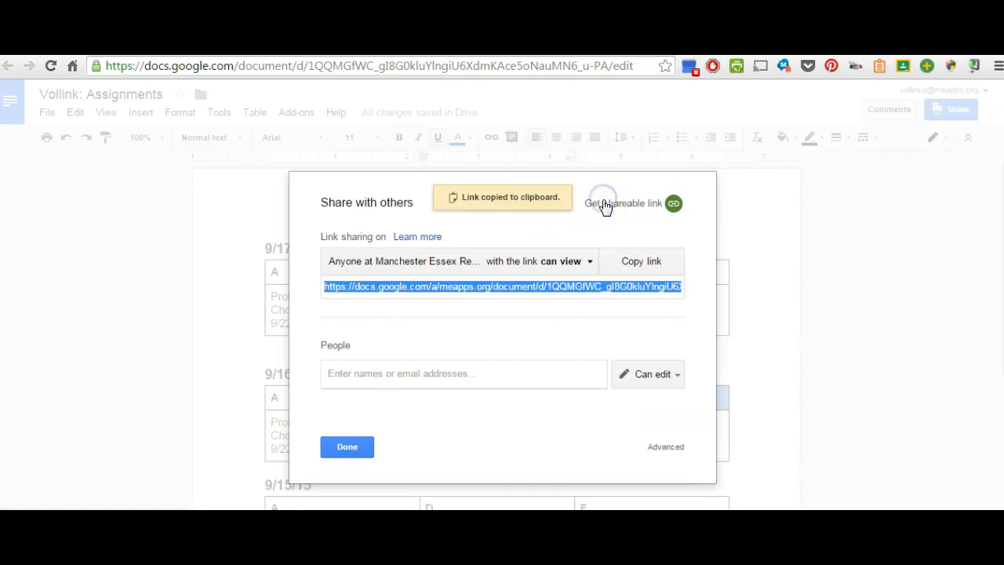
click(581, 267)
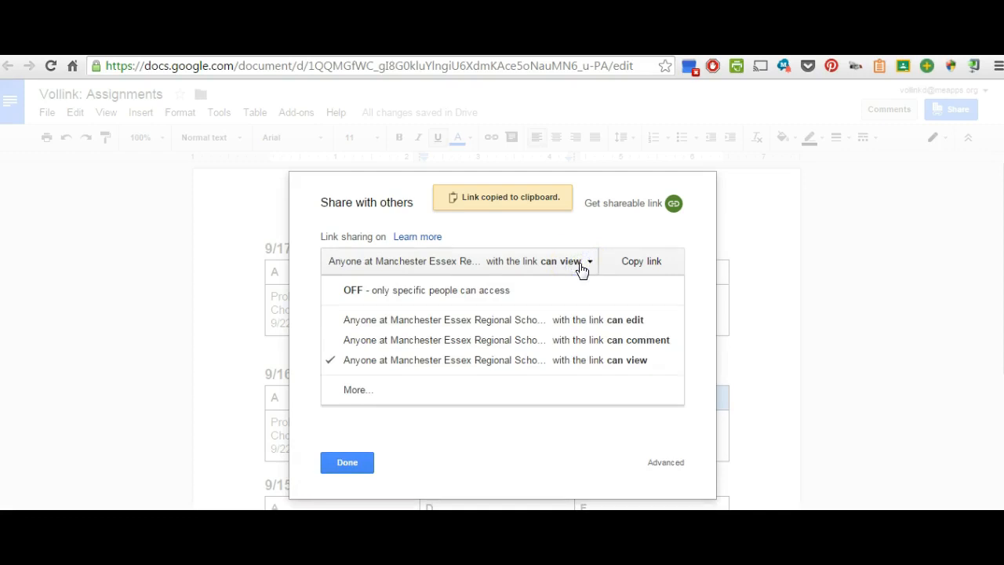
click(581, 266)
click(630, 261)
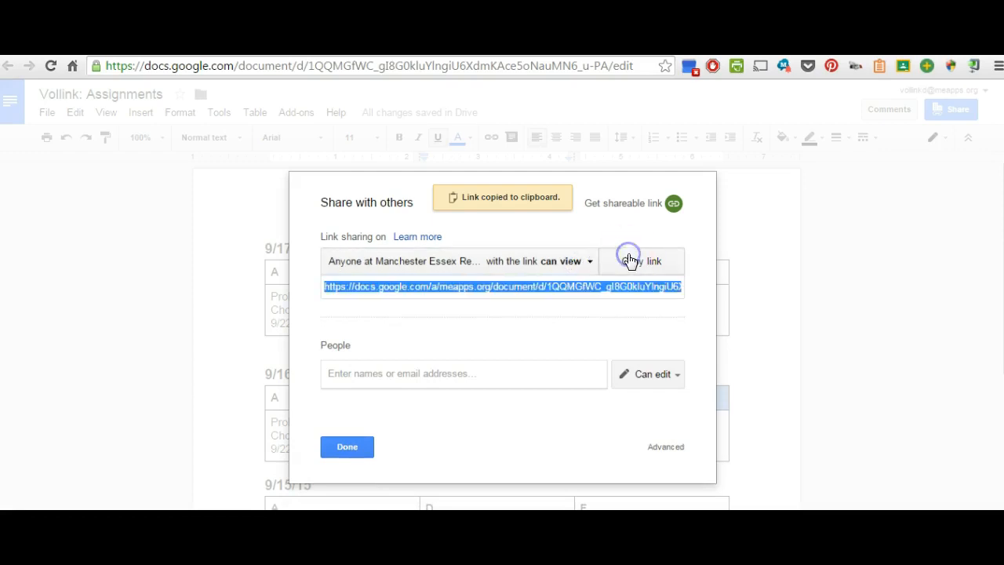
click(349, 442)
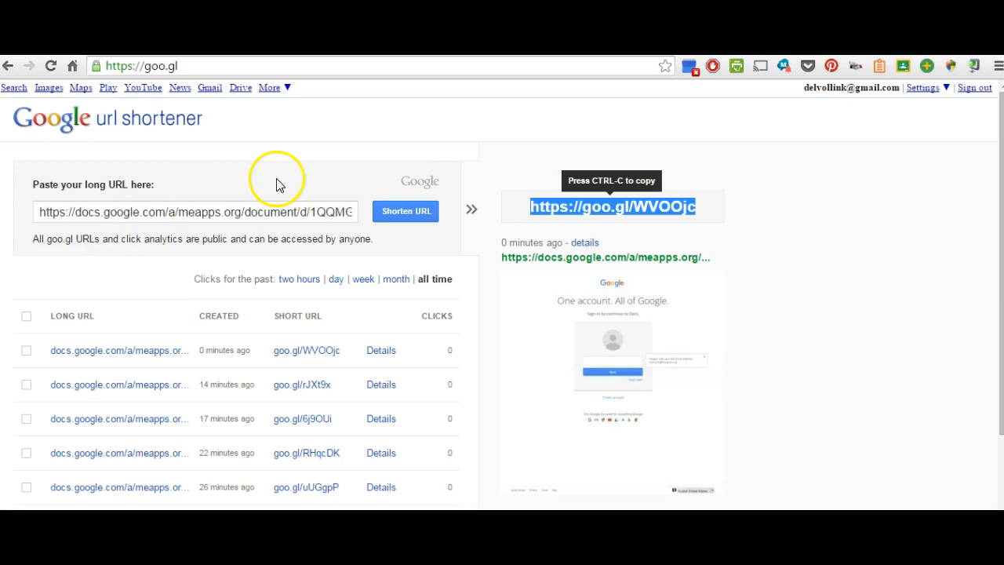
Step: Switch to the Google URL shortener and shorten the copied document link
triple_click(263, 210)
key(ctrl+v)
click(403, 213)
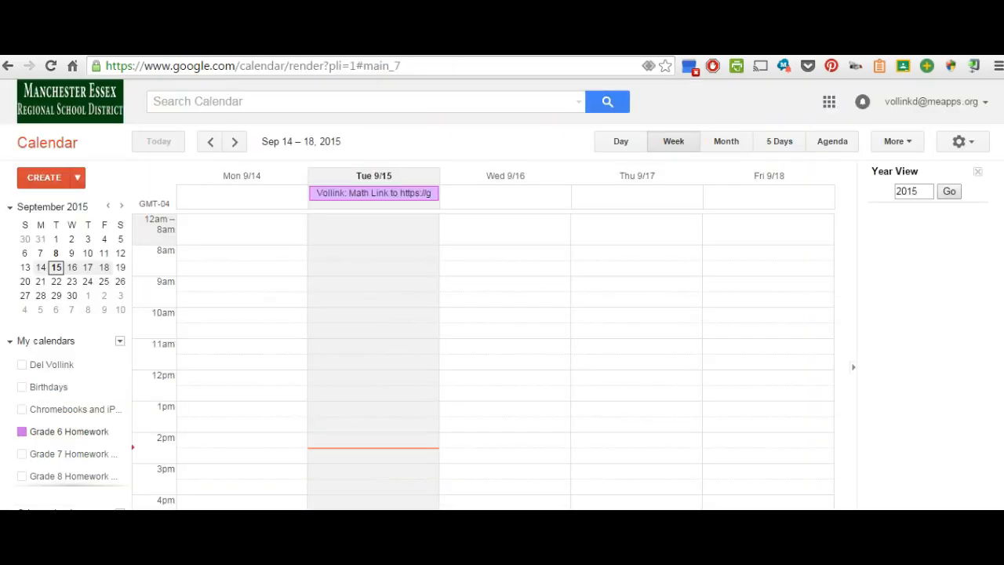
Step: Switch to Google Calendar and save the Tuesday 9/15 math link event with a new line after the short link in its description
click(390, 194)
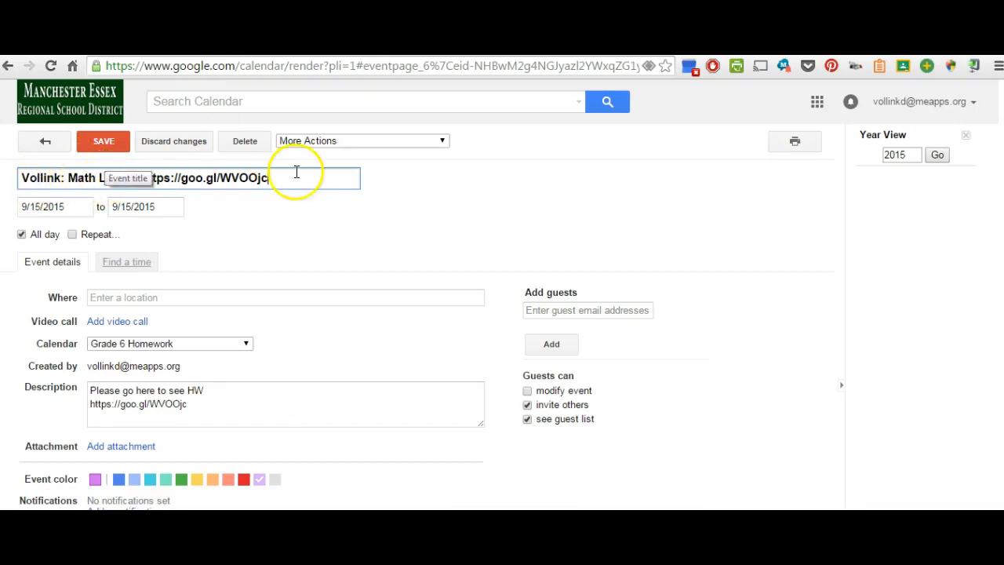
click(195, 406)
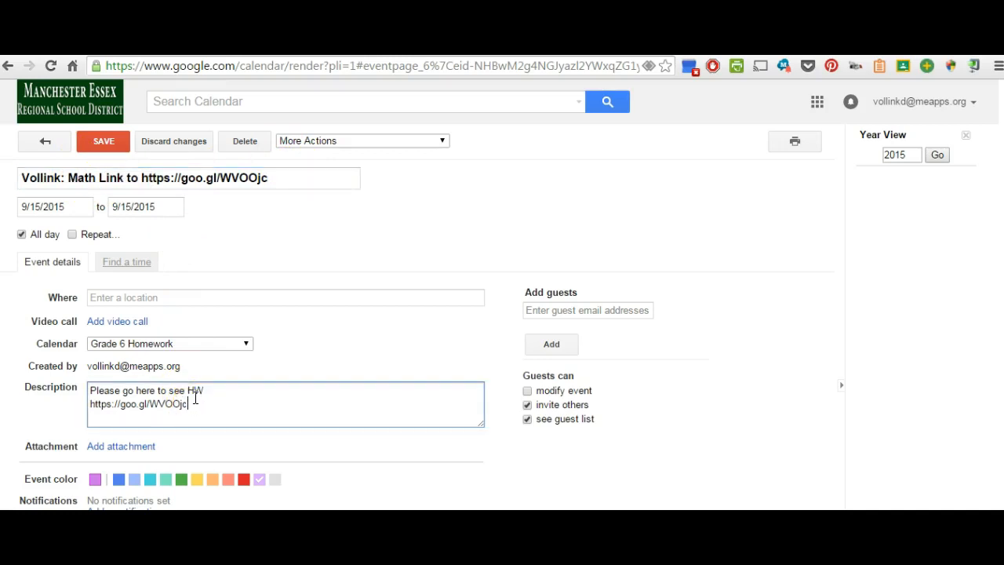
click(186, 409)
key(Return)
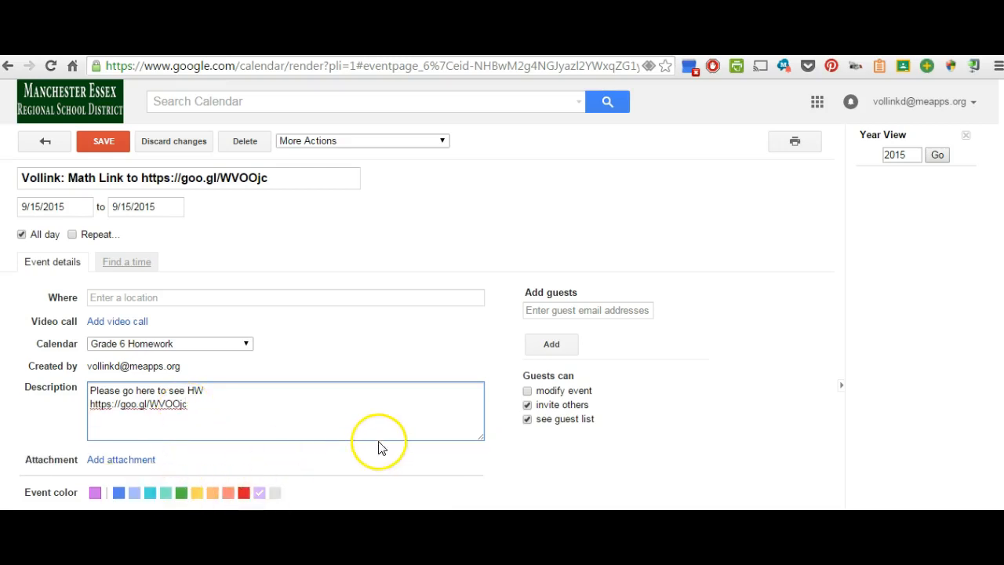
scroll(376, 448, down, 2)
scroll(376, 448, up, 2)
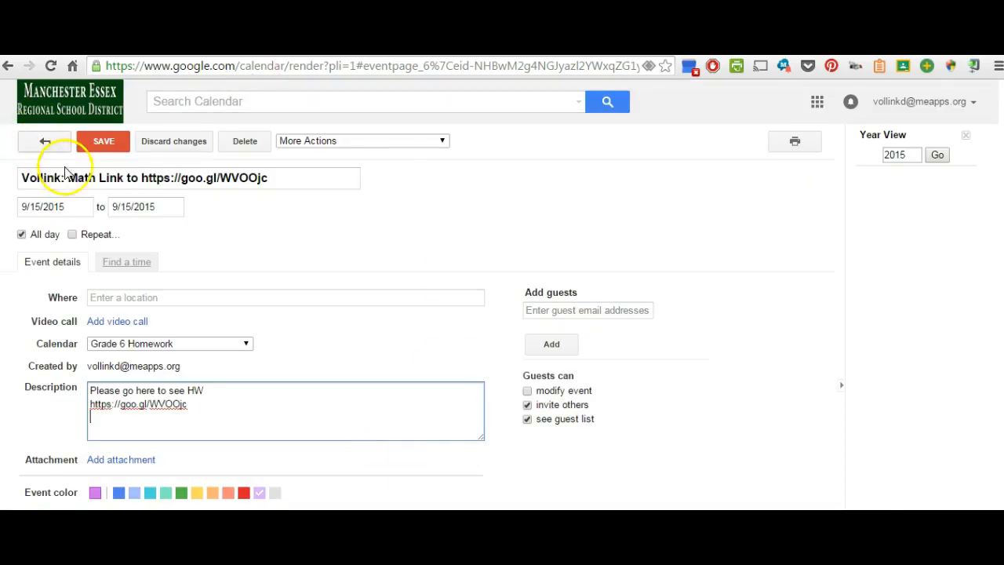
click(97, 144)
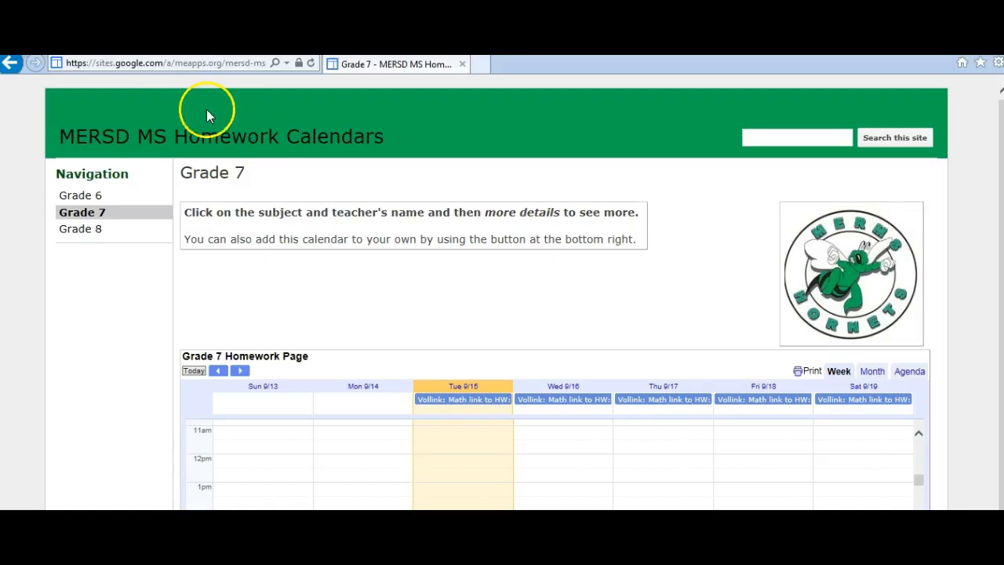
Step: Switch to the MERSD MS Homework Calendars site, reload it and view the details of the Grade 6 math event on Tuesday 9/15
click(310, 65)
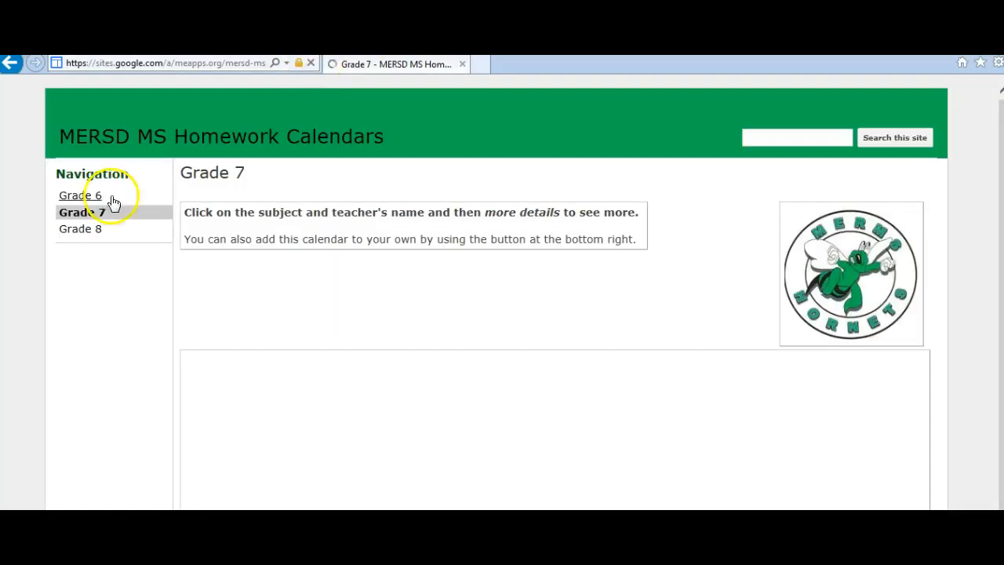
click(80, 200)
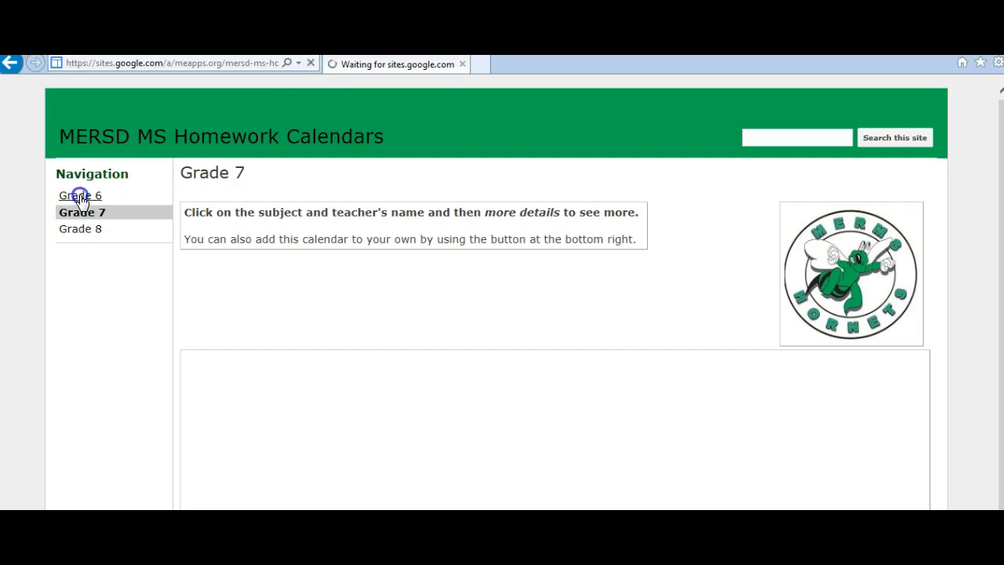
click(436, 398)
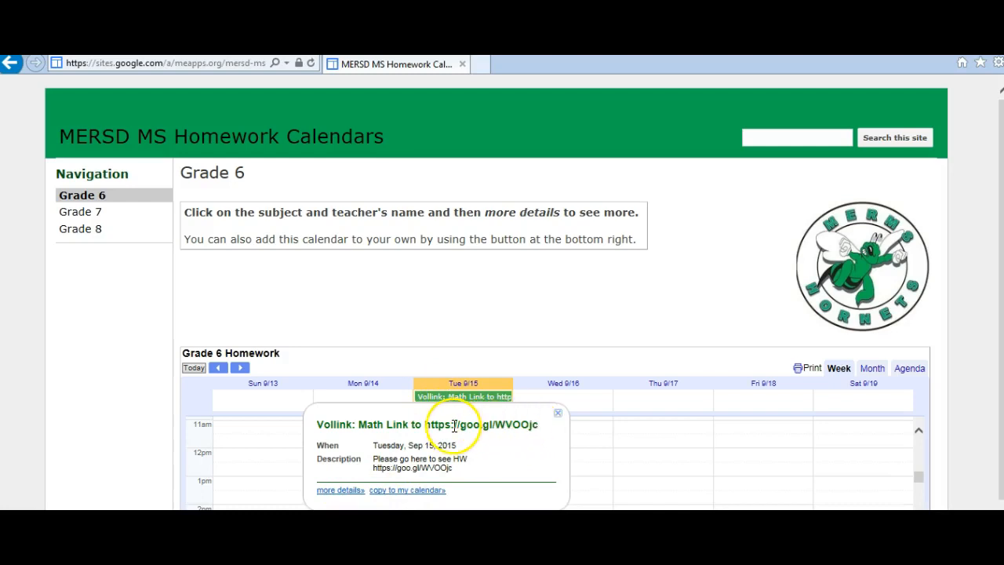
click(339, 490)
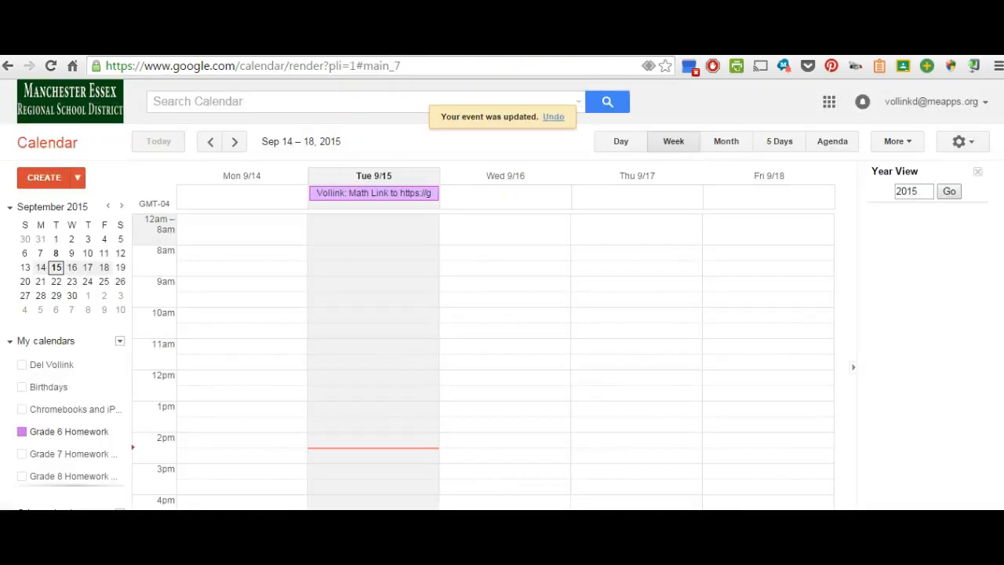
Step: Switch to Google Calendar and try setting the Tuesday 9/15 math link event to repeat daily
double_click(357, 198)
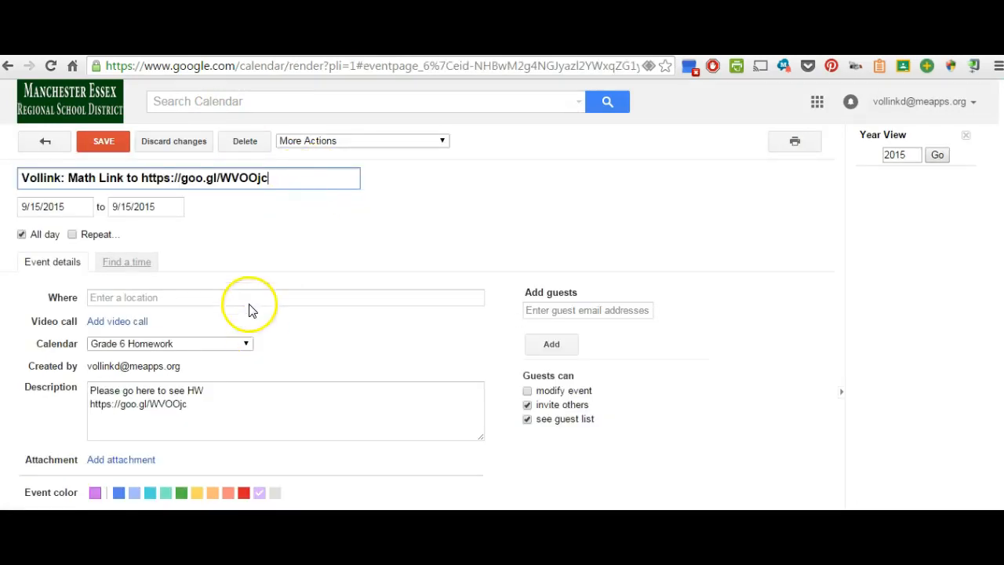
click(73, 234)
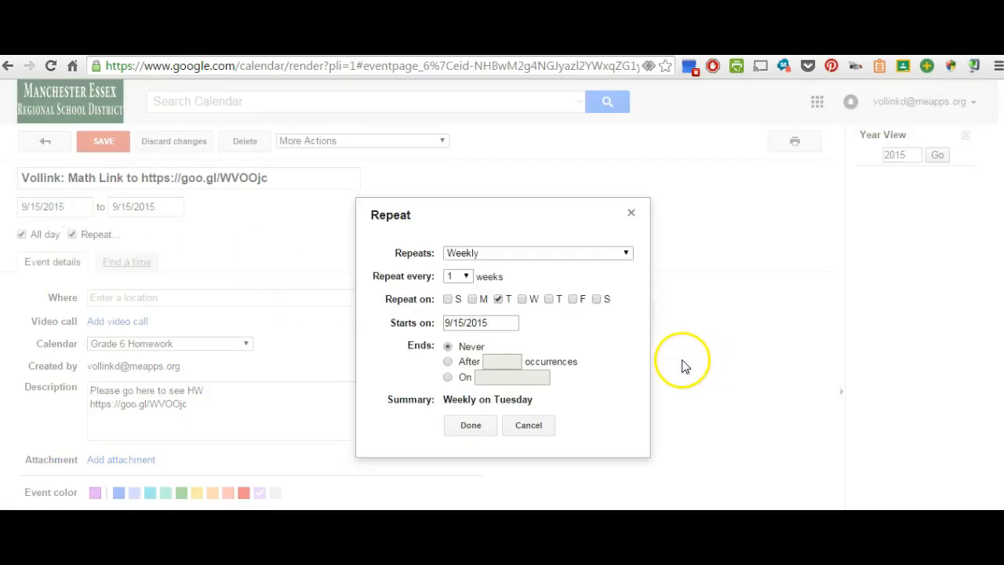
click(601, 254)
click(574, 266)
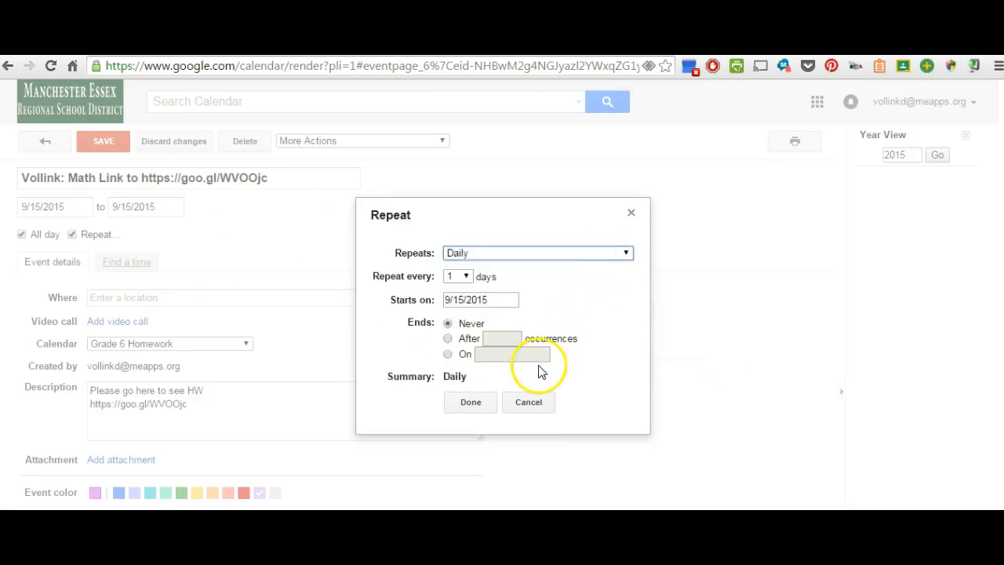
Step: Try giving the daily repeat an end date, browsing ahead to July 2016, and leave the event without saving the repeat
click(448, 354)
click(521, 354)
click(587, 371)
click(588, 371)
click(588, 371)
click(588, 372)
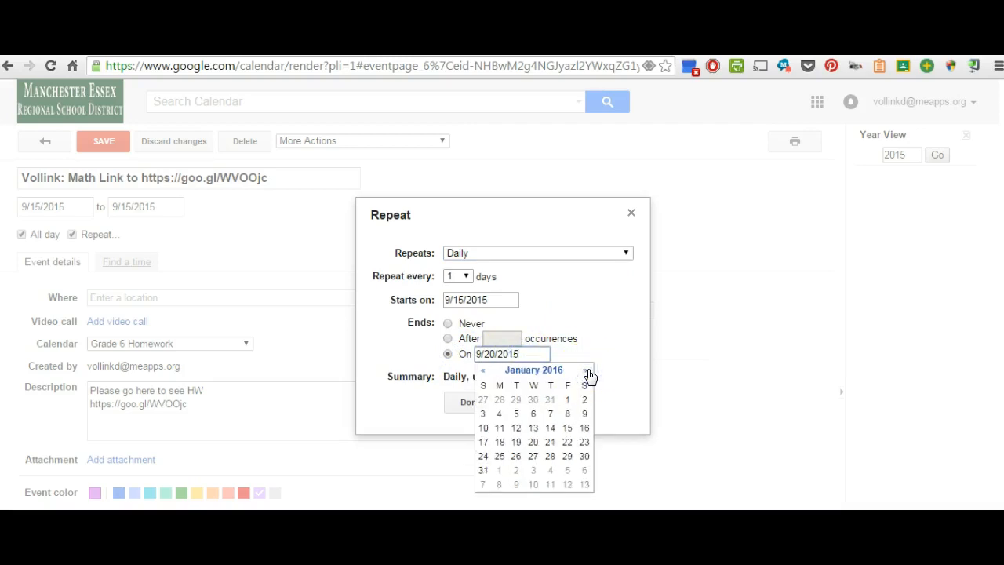
click(587, 372)
click(587, 372)
click(586, 372)
click(586, 372)
click(586, 372)
click(585, 373)
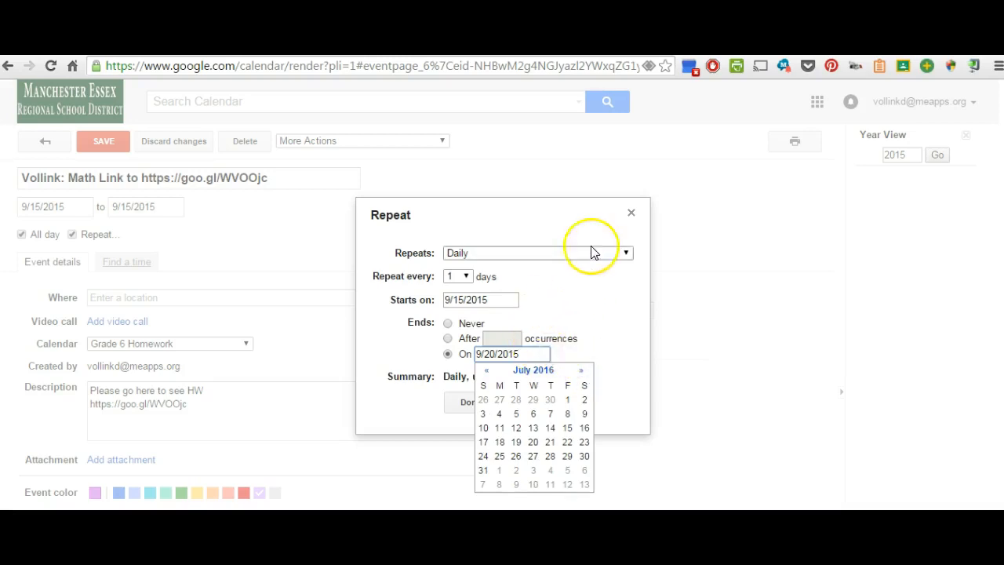
click(635, 215)
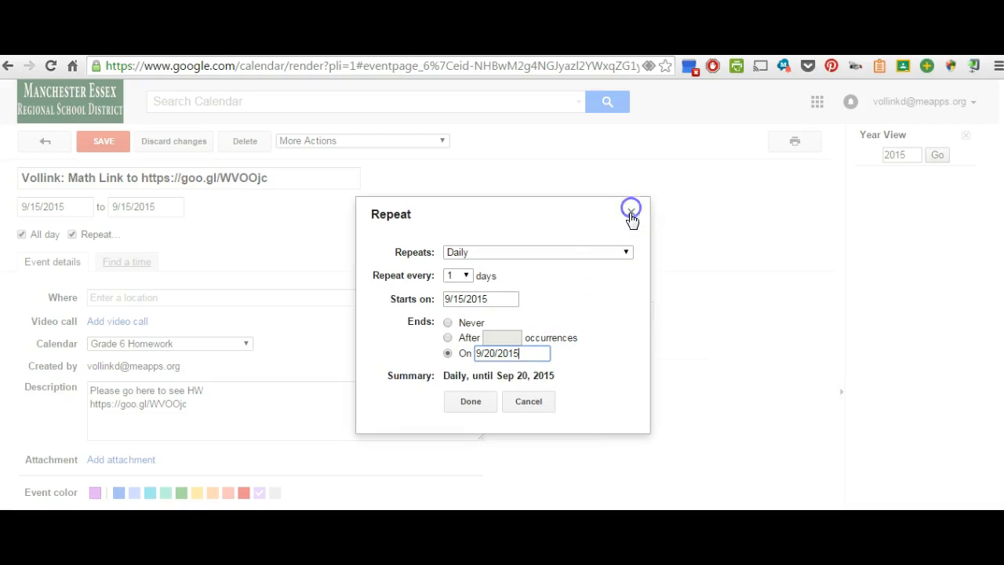
click(524, 402)
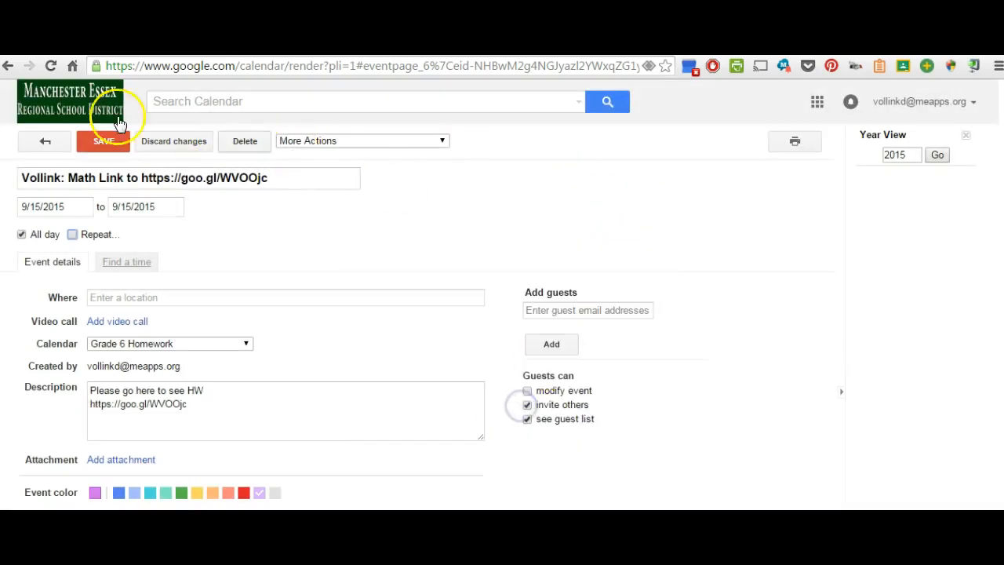
click(39, 141)
Step: Show the Grade 7 Homework calendar and look through its repeating math events in month view up to January 2016
click(79, 454)
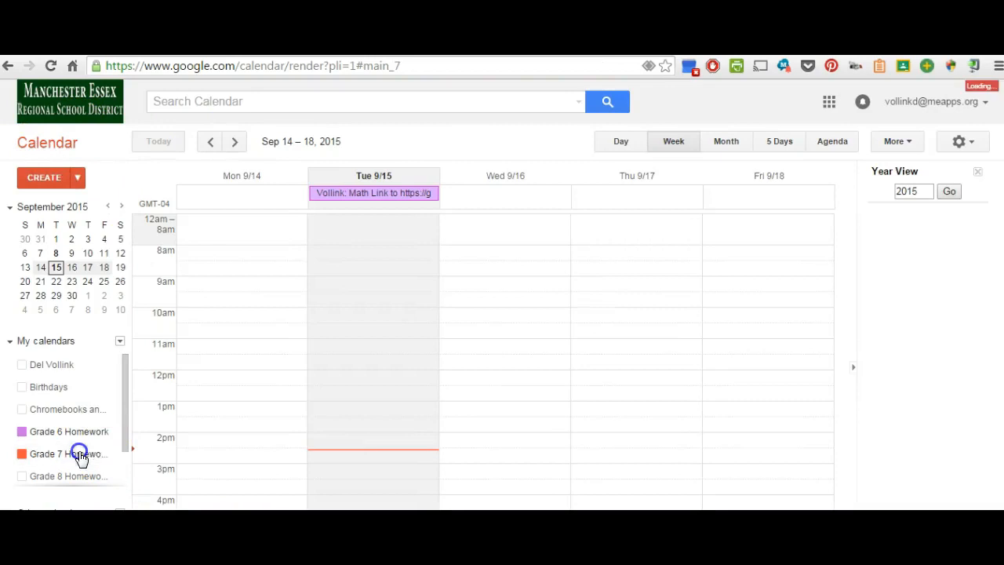
click(78, 455)
click(78, 455)
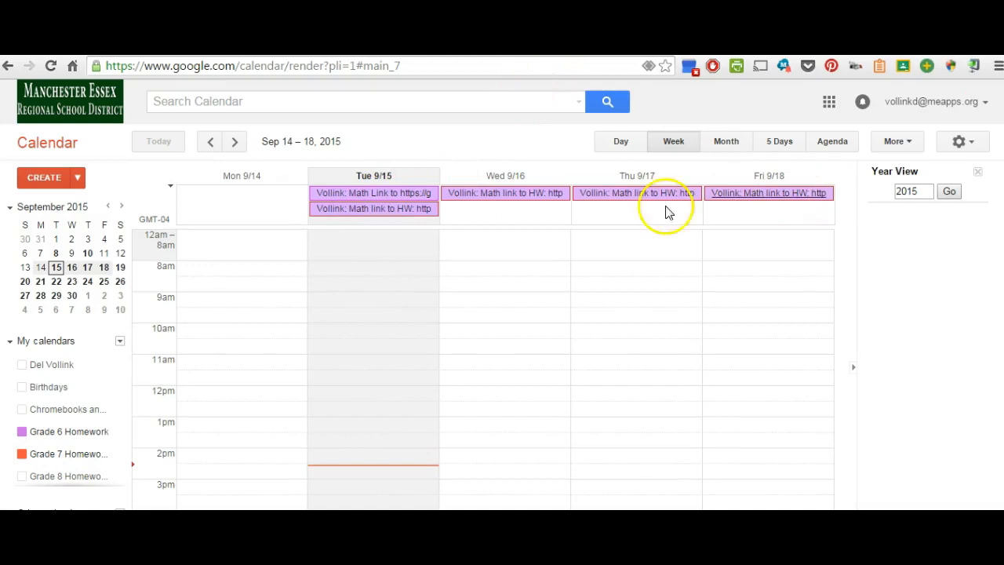
click(717, 143)
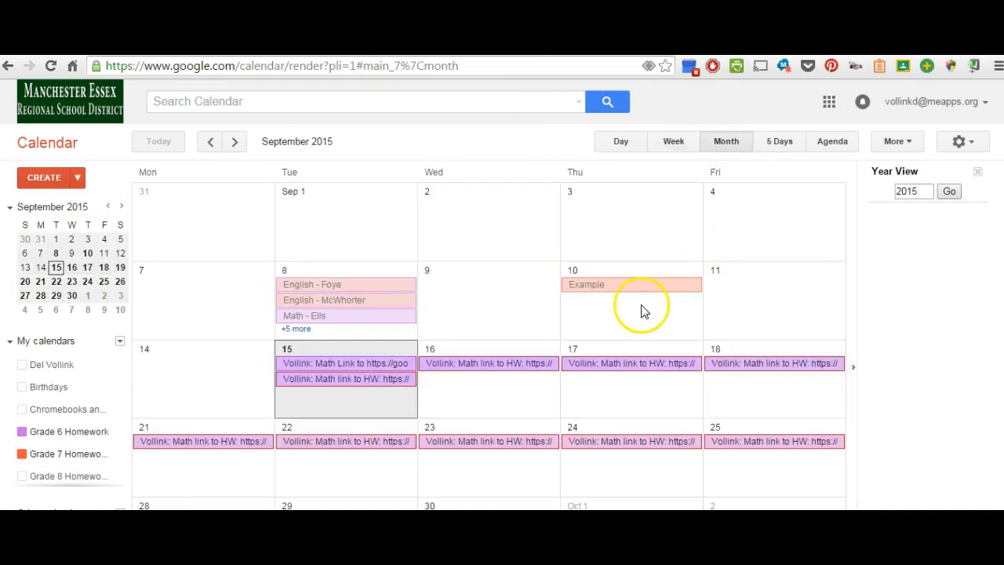
scroll(641, 309, down, 3)
scroll(639, 310, down, 1)
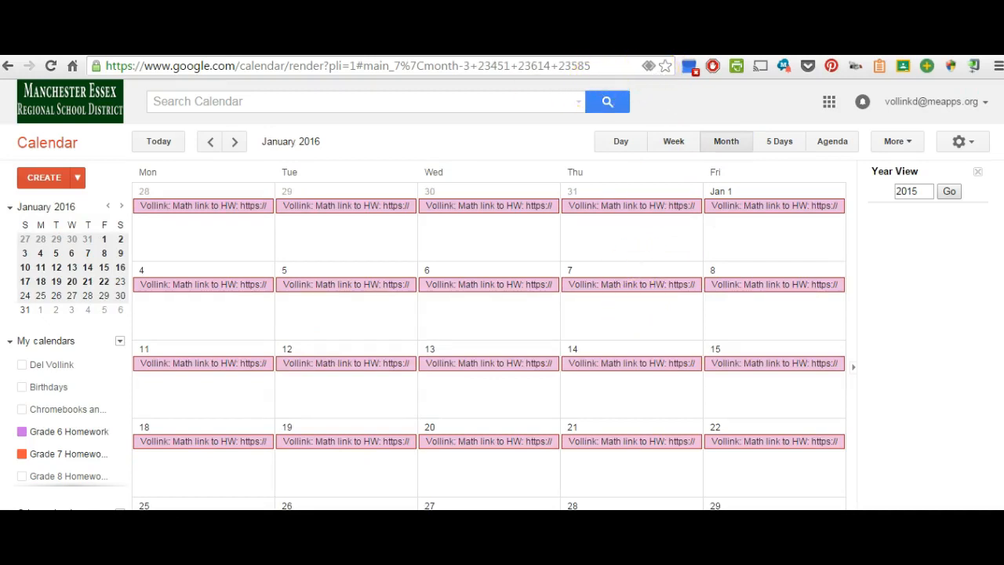
Step: Switch to the MERSD MS Homework Calendars site and view the Tuesday 9/15 math event on the Grade 7 page
click(598, 49)
click(111, 233)
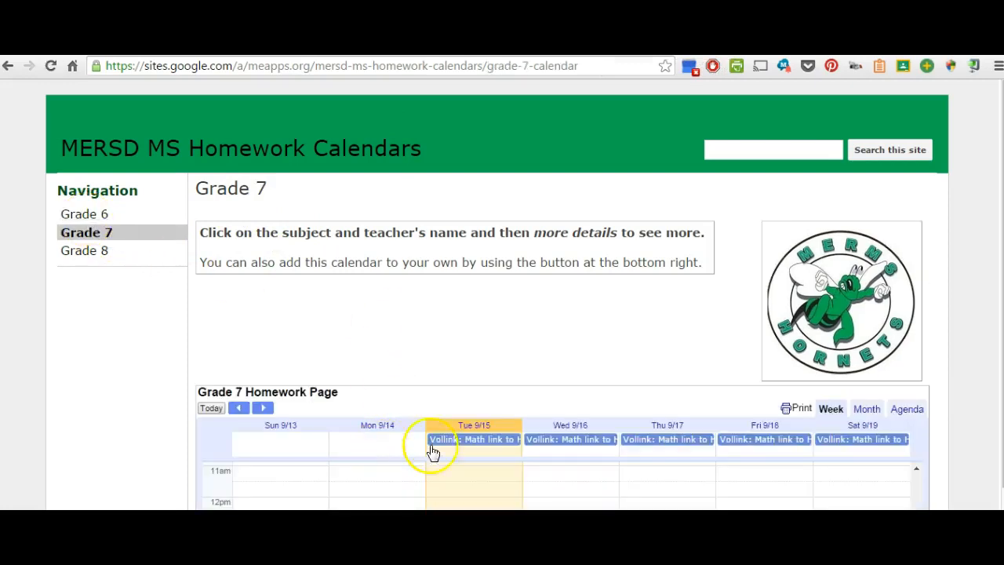
click(502, 440)
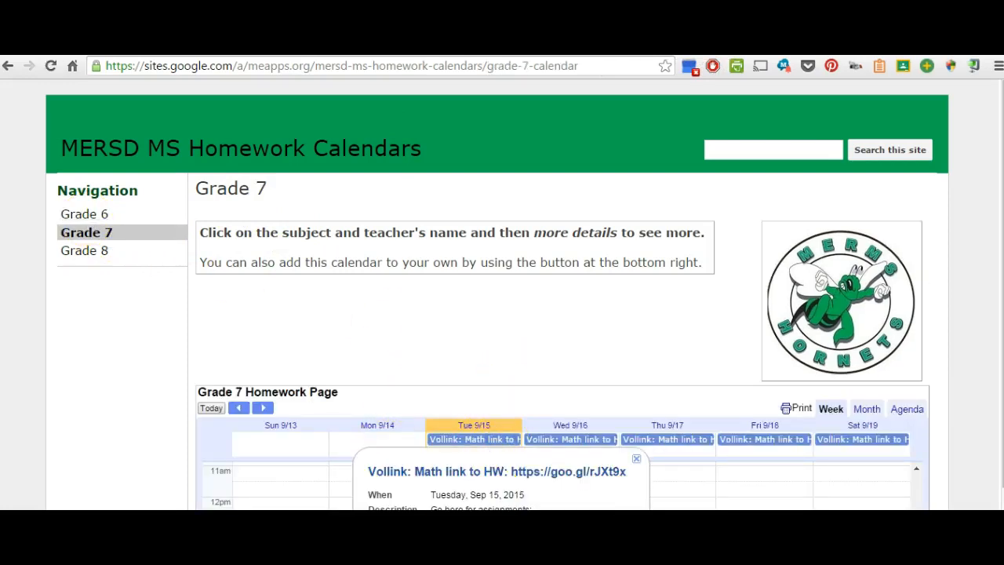